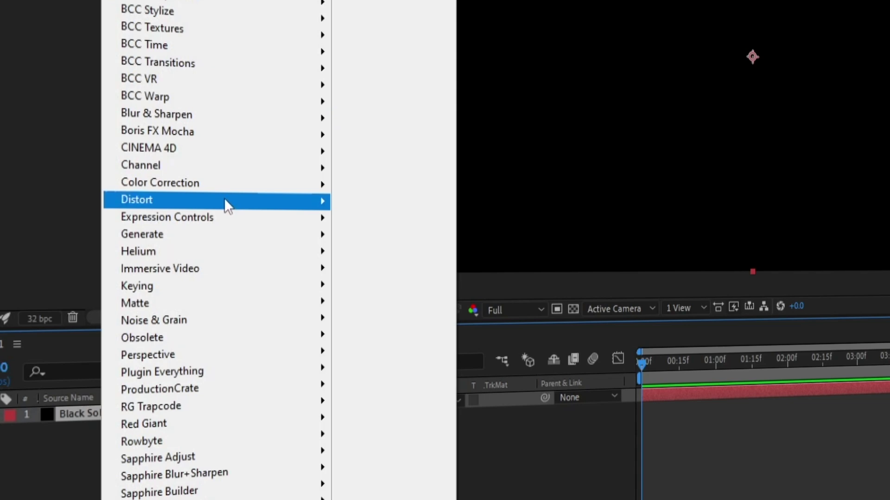
# Apply RG Trapcode 3D Stroke to masked Black Solid 1, turning its curved mask into a glowing white line
pyautogui.moveTo(247, 408)
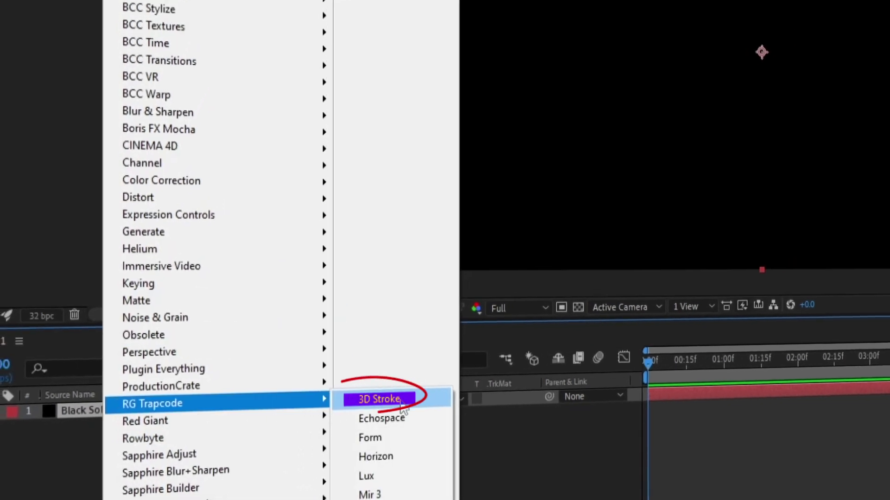
pyautogui.click(402, 398)
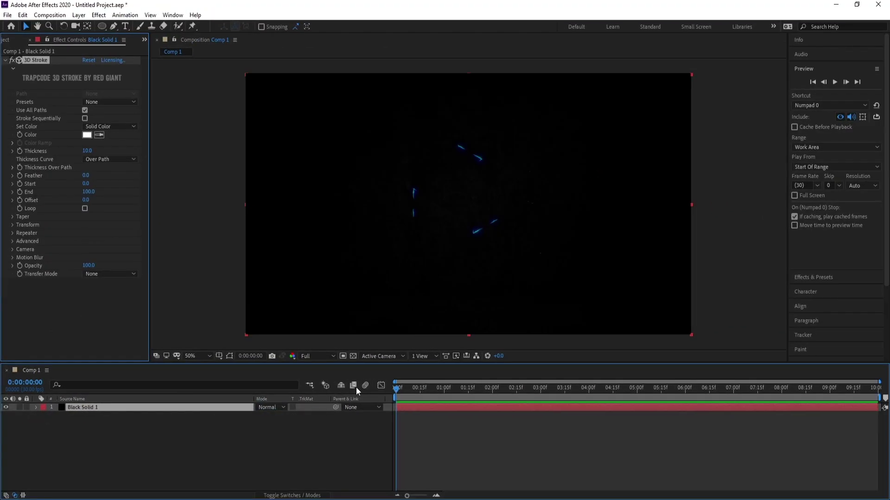
pyautogui.click(411, 394)
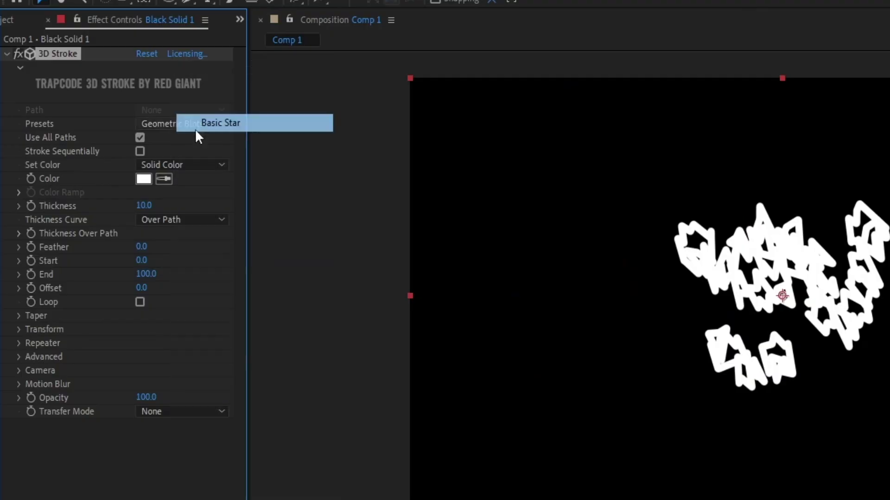
pyautogui.click(196, 129)
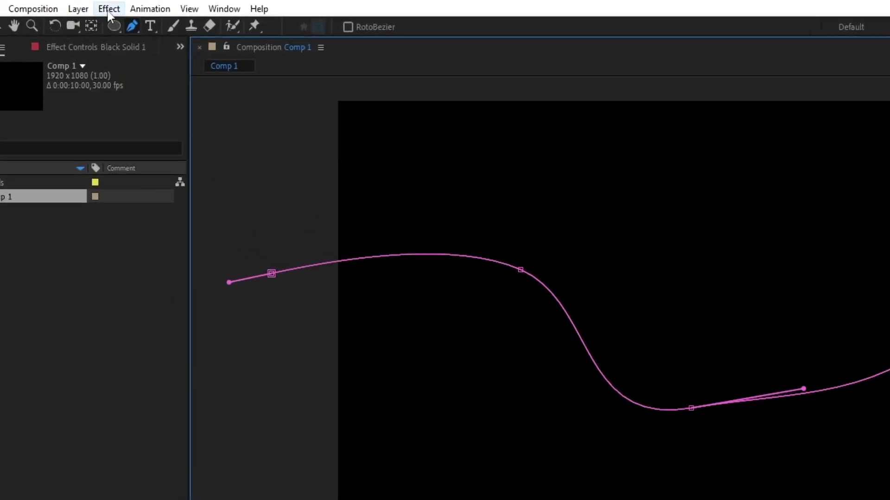
pyautogui.click(107, 8)
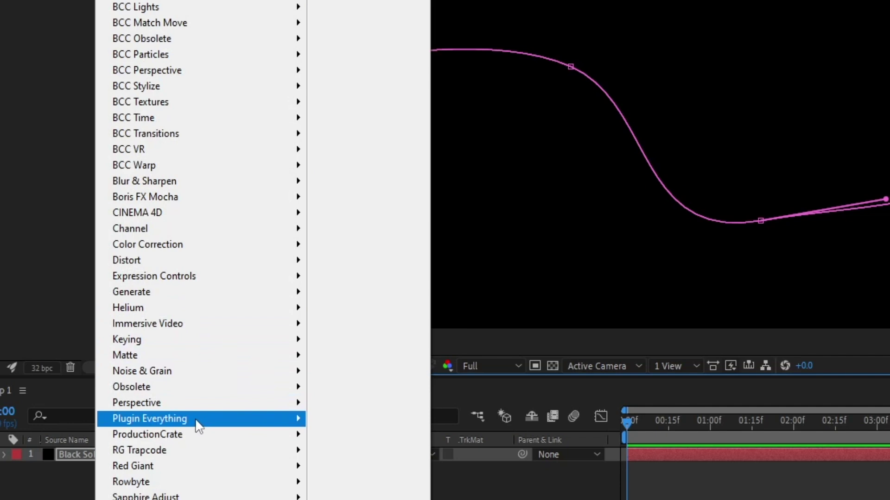
pyautogui.moveTo(198, 360)
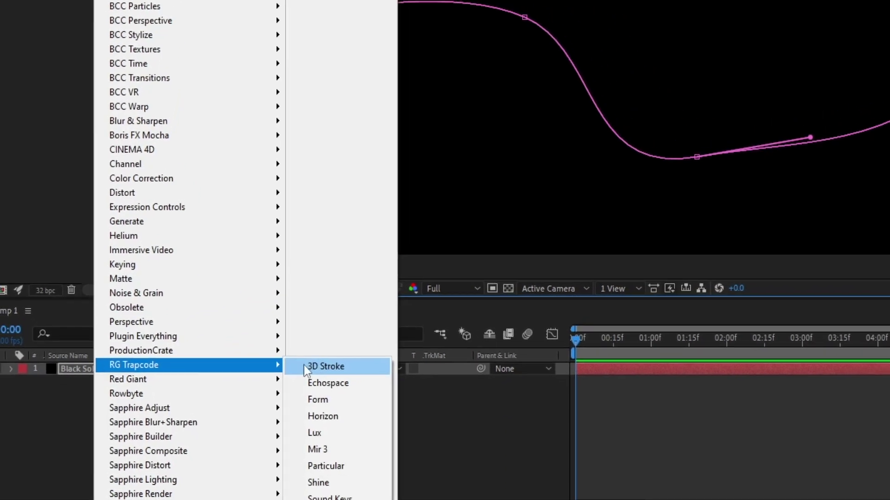
pyautogui.click(352, 354)
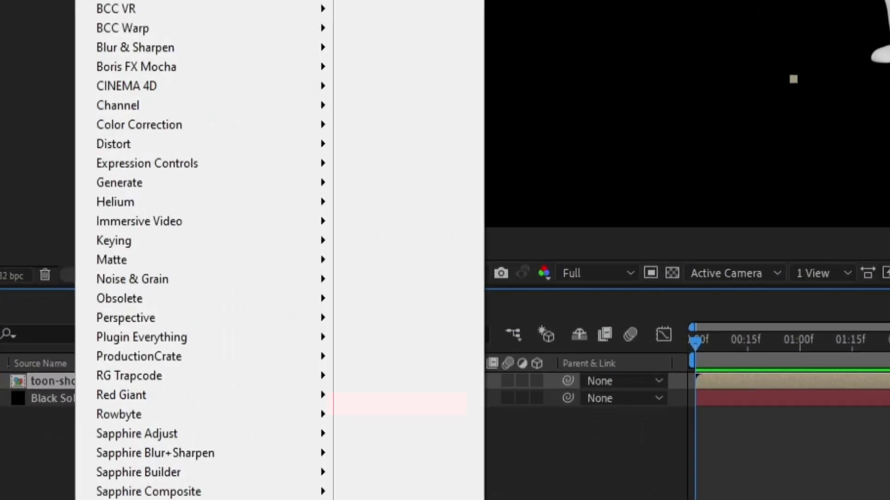
# Add Echospace to the toon layer, scrub ahead, and raise X Offset to spread copies sideways
pyautogui.moveTo(265, 374)
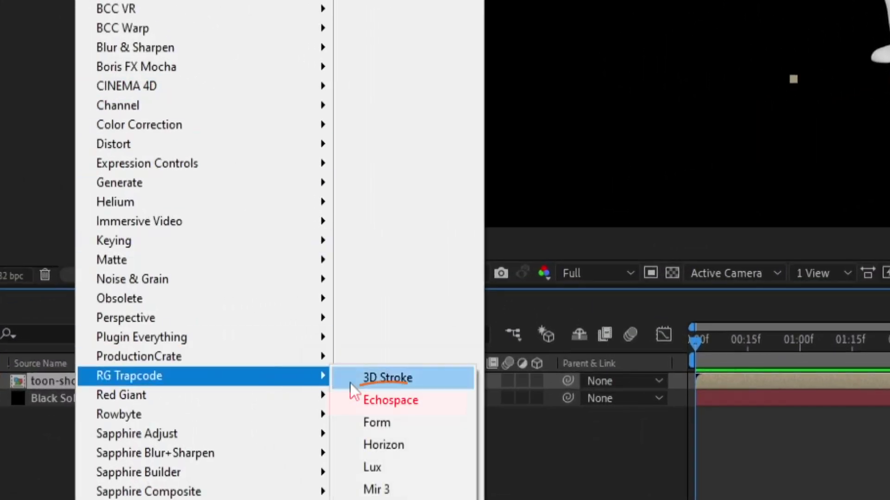
pyautogui.click(424, 403)
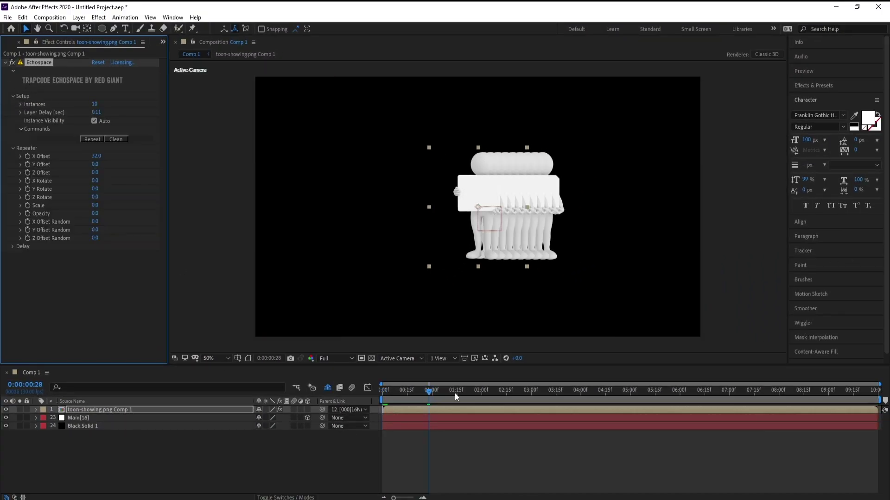
pyautogui.moveTo(494, 403); pyautogui.dragTo(525, 404)
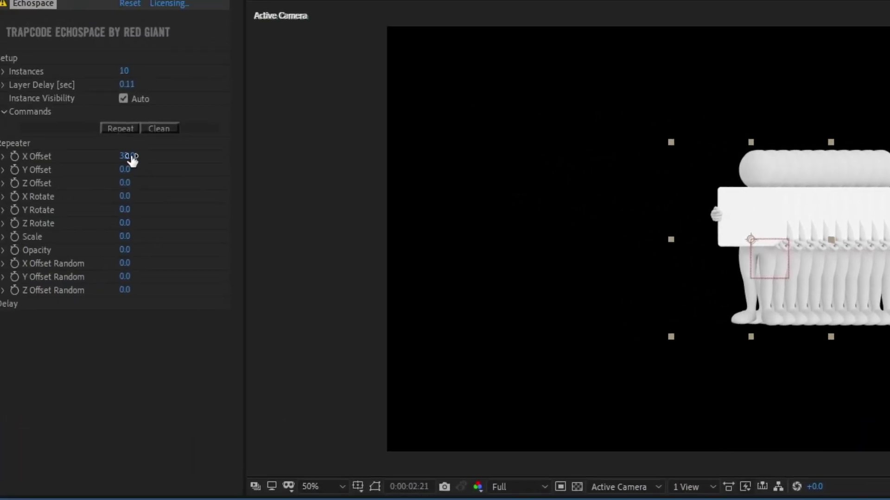
pyautogui.moveTo(132, 158); pyautogui.dragTo(189, 167)
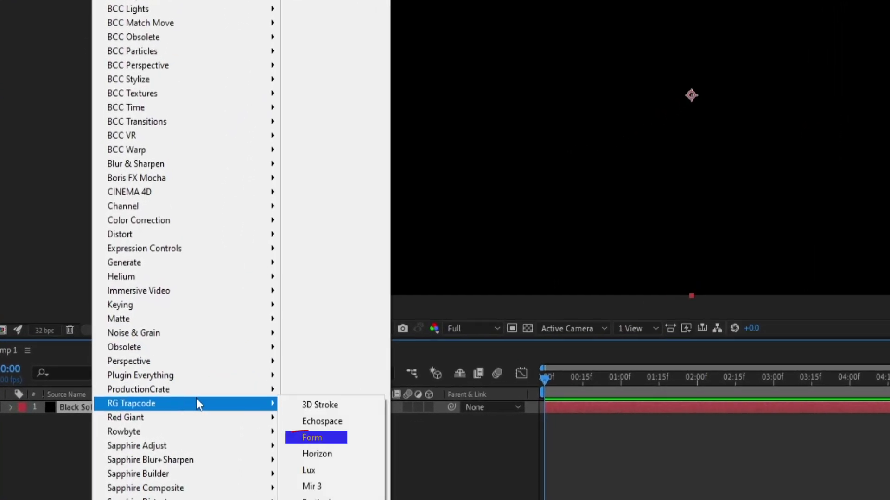
# Apply the Trapcode Form particle effect to the black solid
pyautogui.click(307, 440)
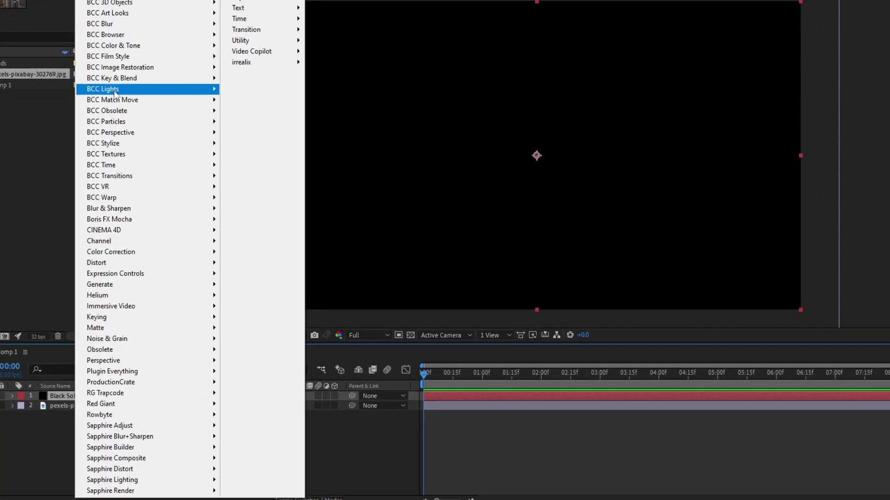
# Apply Trapcode Horizon to Black Solid 1 with the city photo as its Image Map Layer
pyautogui.moveTo(163, 396)
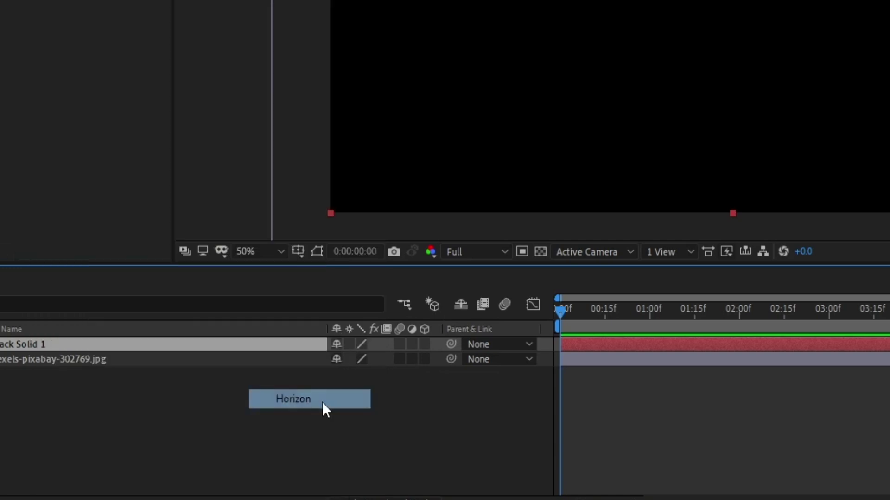
pyautogui.moveTo(323, 403); pyautogui.dragTo(320, 408)
pyautogui.click(104, 114)
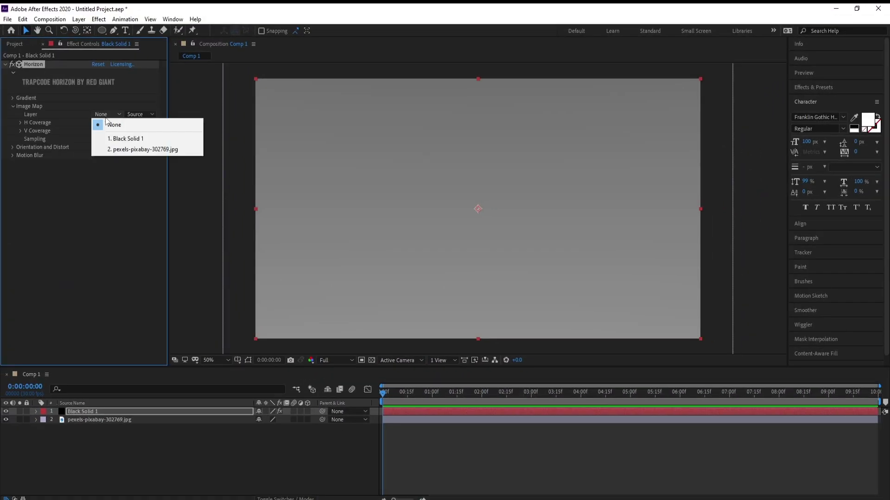
pyautogui.click(147, 150)
# Add a new camera to the composition using the 20mm lens preset
pyautogui.click(79, 20)
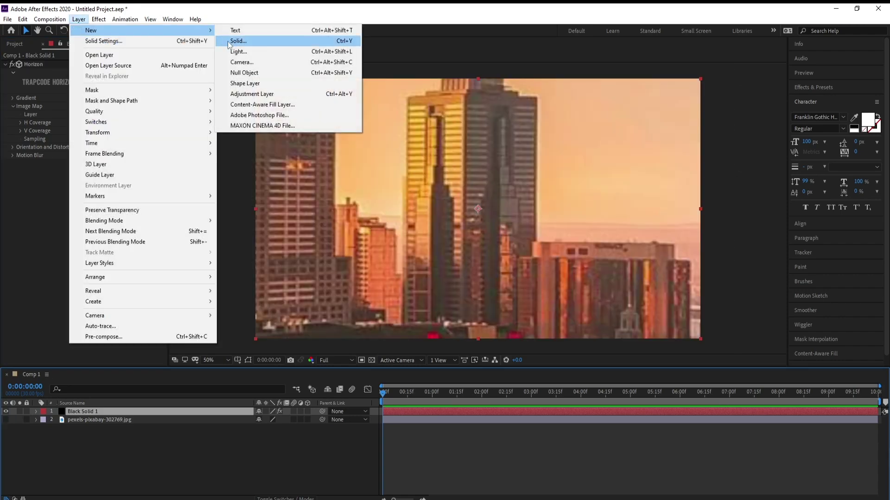
pyautogui.click(240, 62)
pyautogui.click(503, 115)
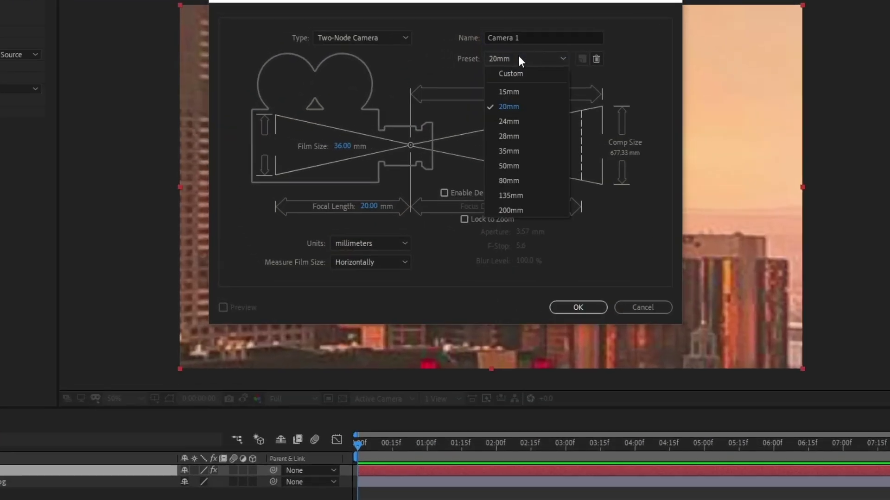
pyautogui.click(528, 77)
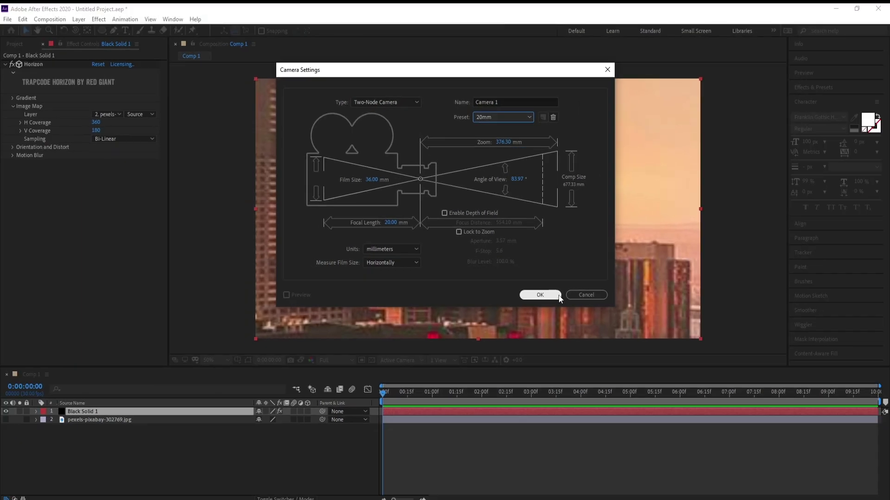
pyautogui.click(540, 295)
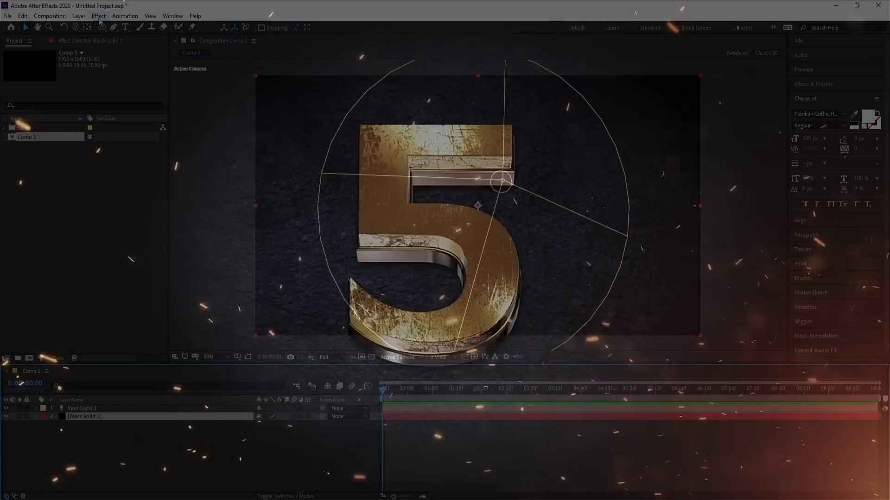
# Apply Trapcode Lux to Black Solid 1 and raise Spot Lights Intensity to 95
pyautogui.click(99, 16)
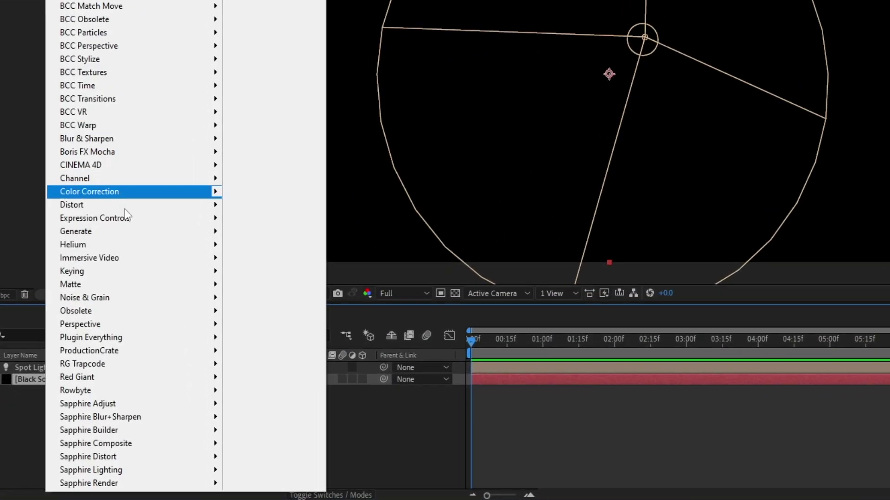
pyautogui.moveTo(131, 351)
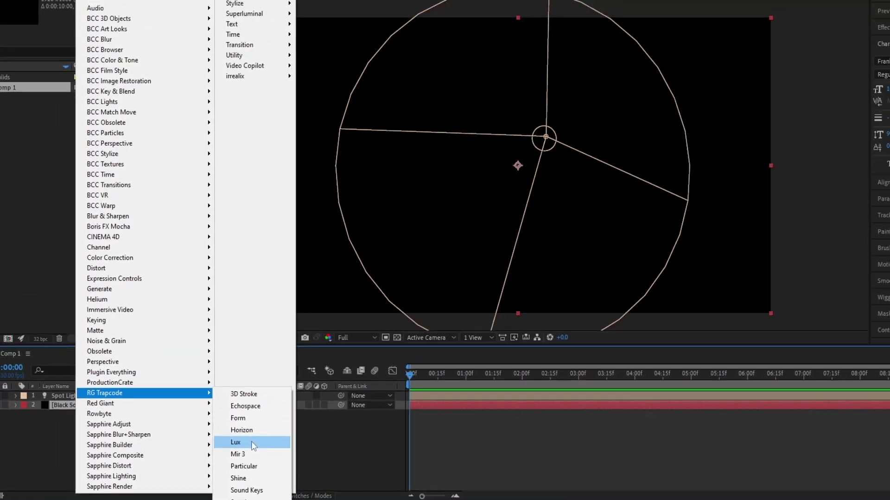
pyautogui.click(256, 421)
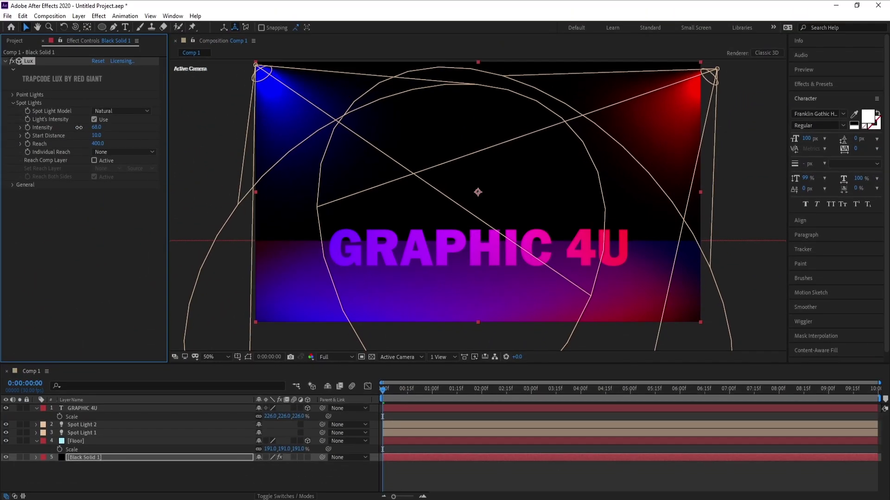
pyautogui.moveTo(65, 128); pyautogui.dragTo(97, 129)
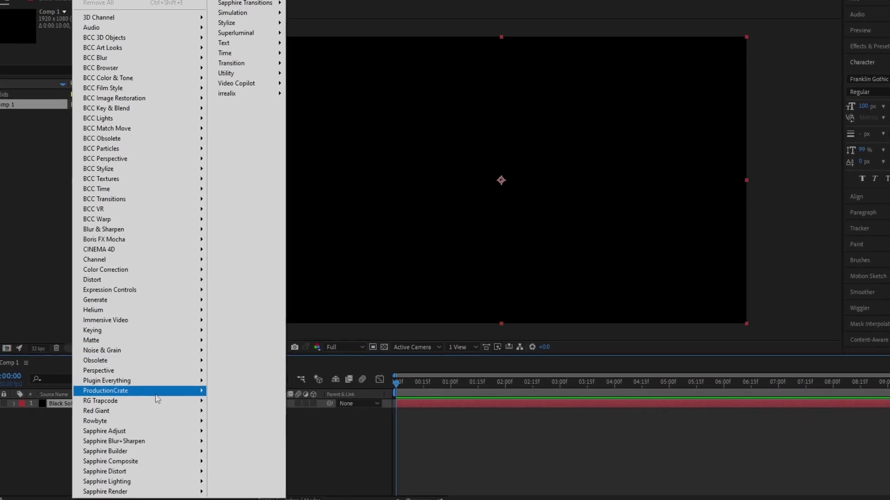
# Apply Trapcode Mir 3 to the black solid and expand its Repeater settings
pyautogui.moveTo(158, 400)
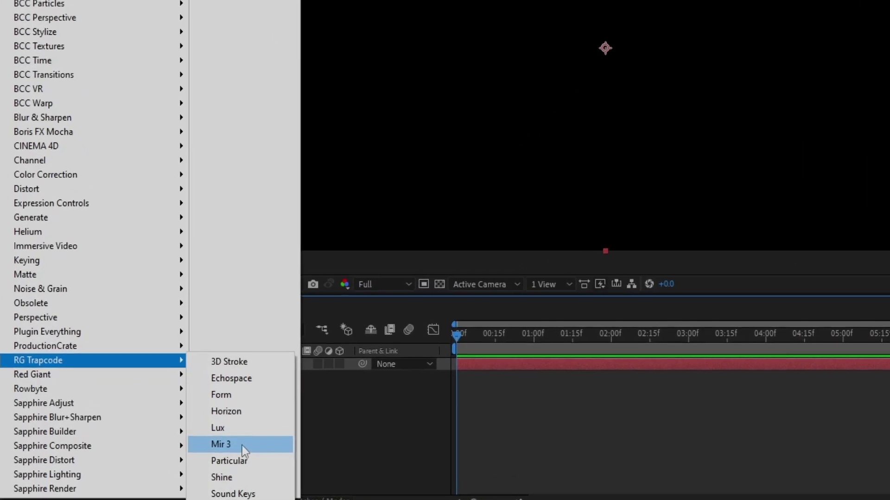
pyautogui.click(244, 449)
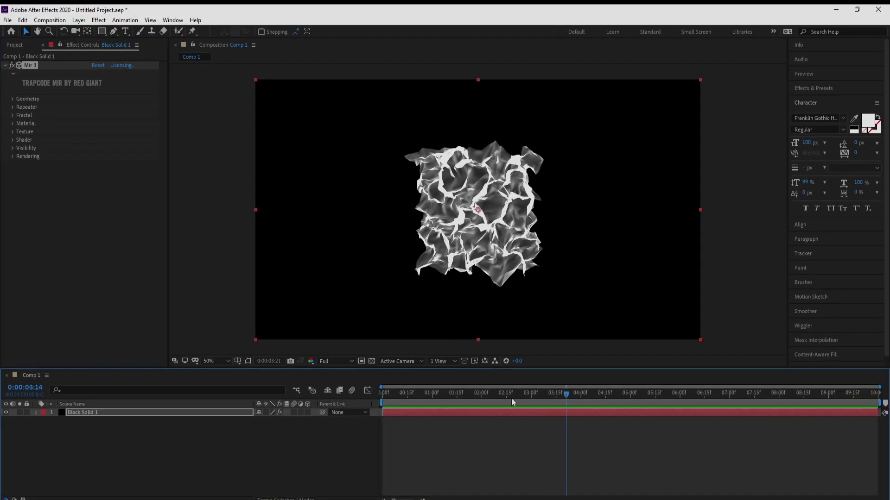
pyautogui.click(12, 107)
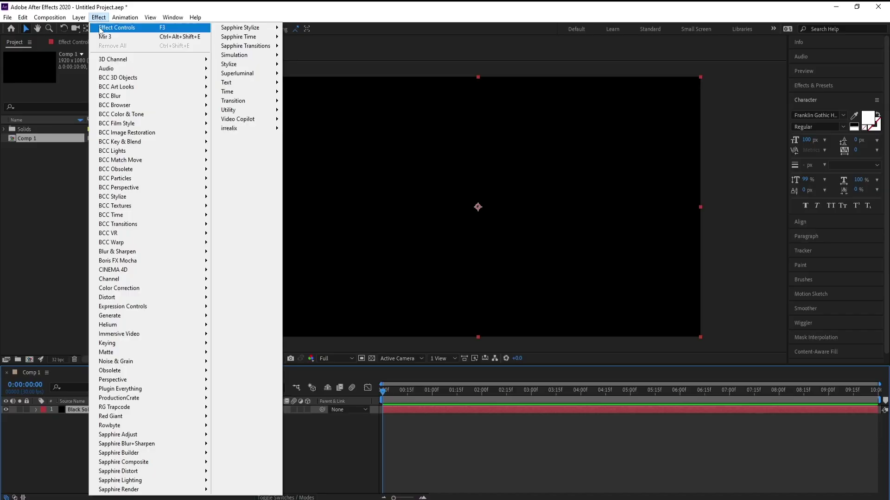
# Apply Trapcode Particular to Black Solid 1, preview at 0:00:04:25, then deselect the layer
pyautogui.moveTo(133, 392)
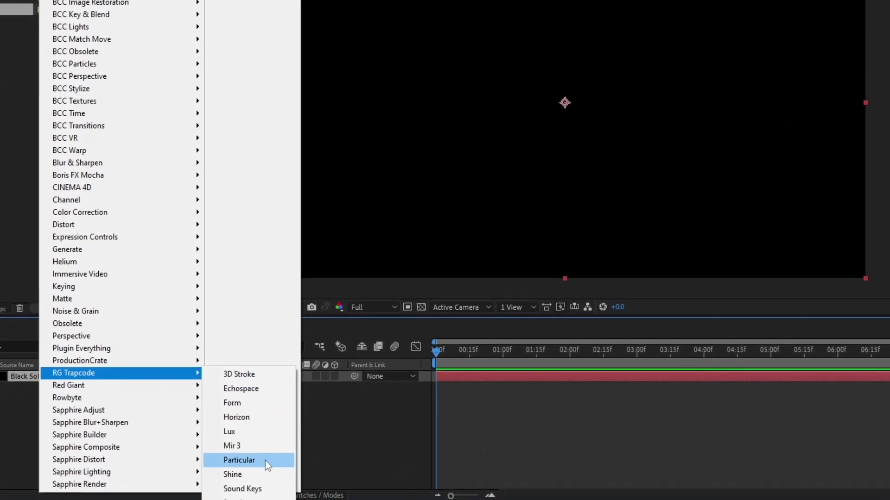
pyautogui.click(234, 460)
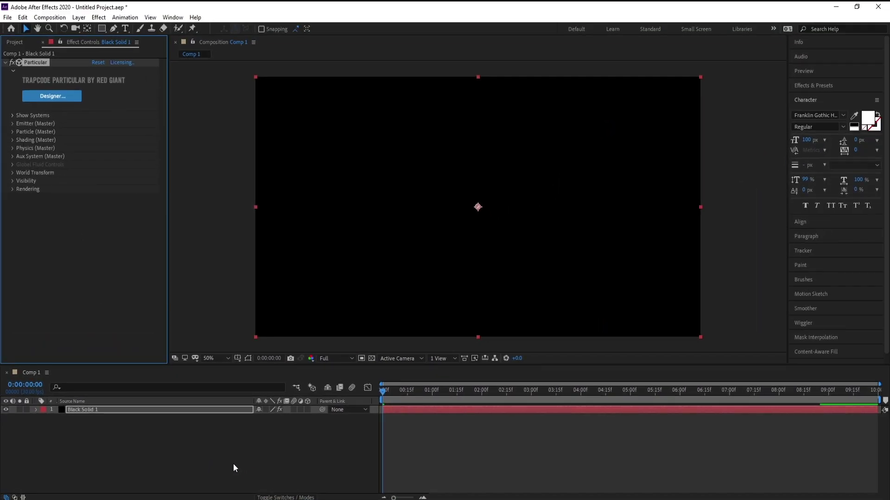
pyautogui.moveTo(396, 393); pyautogui.dragTo(621, 394)
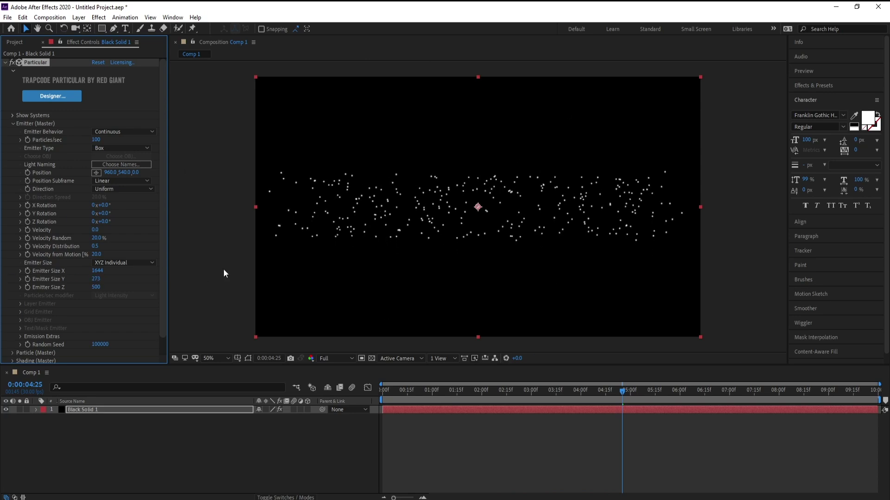
pyautogui.click(423, 457)
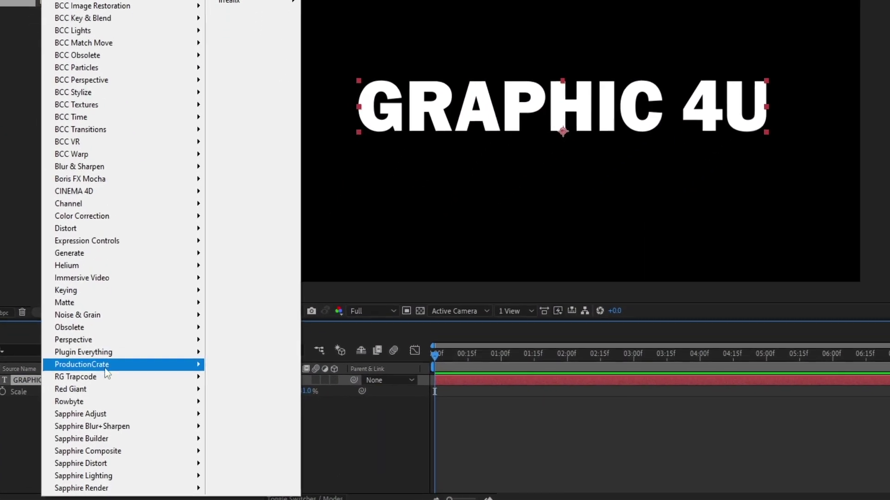
# Apply Trapcode Shine to the GRAPHIC 4U text and reposition its Source Point so the rays flip
pyautogui.moveTo(126, 391)
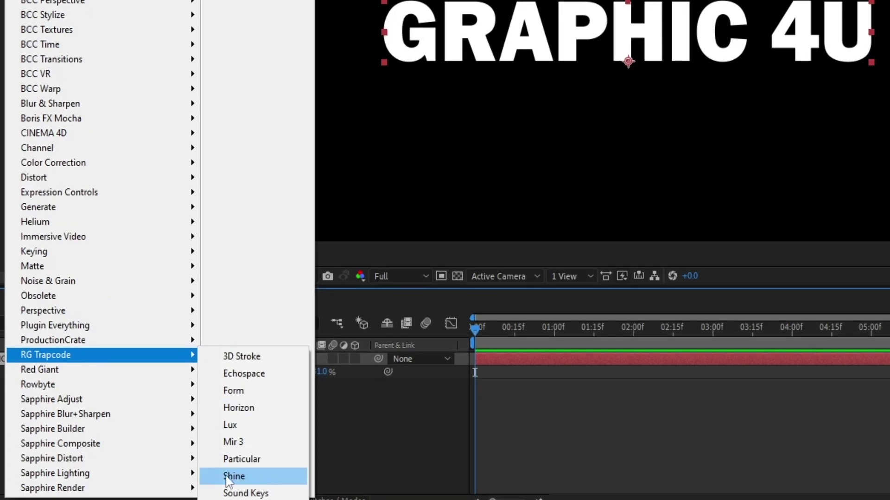
pyautogui.click(240, 477)
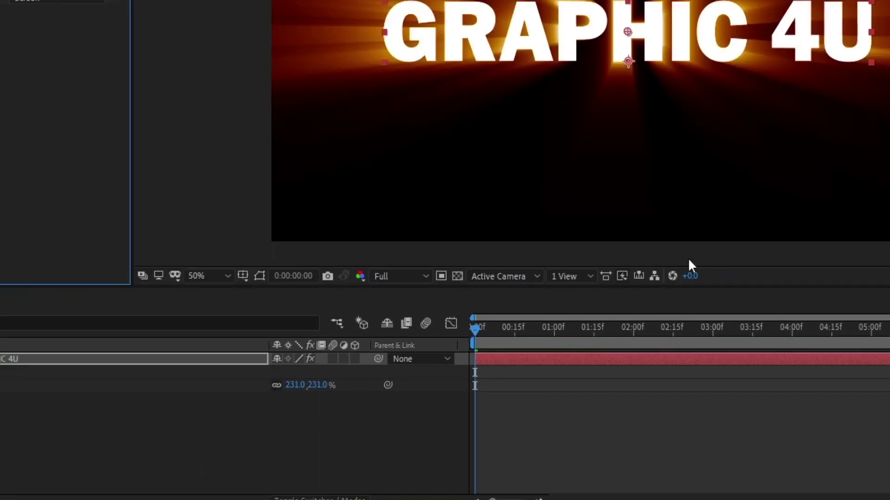
pyautogui.moveTo(594, 70); pyautogui.dragTo(526, 74)
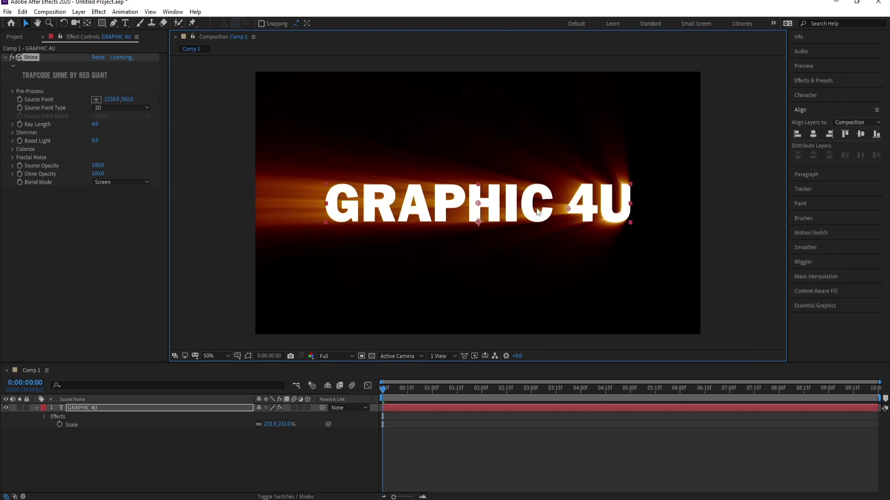
pyautogui.moveTo(505, 168); pyautogui.dragTo(504, 140)
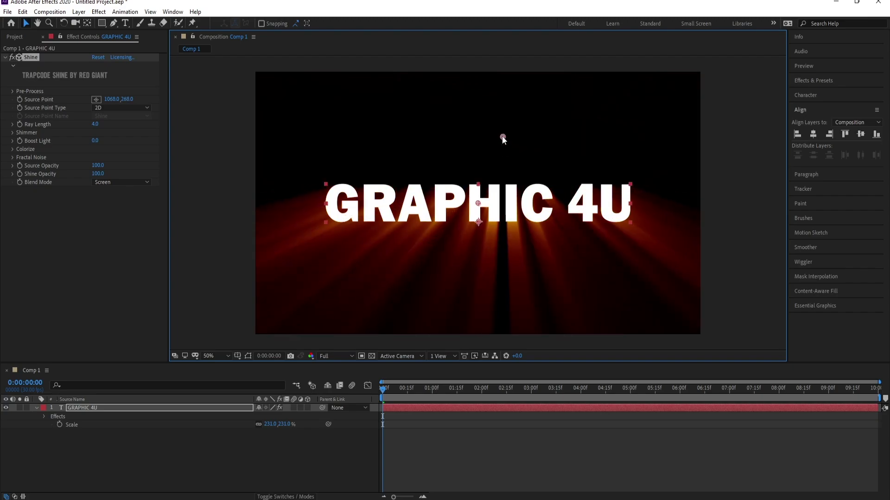
pyautogui.moveTo(492, 222); pyautogui.dragTo(486, 242)
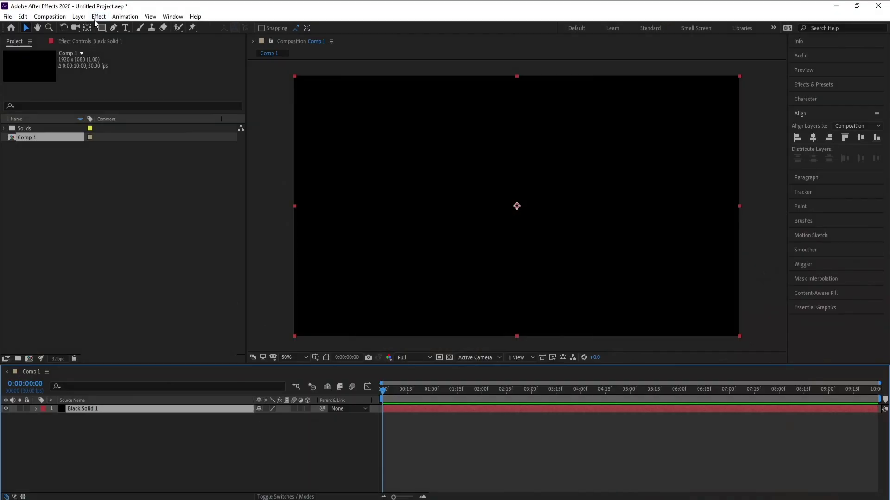
# Apply Trapcode Sound Keys to the black solid
pyautogui.click(98, 17)
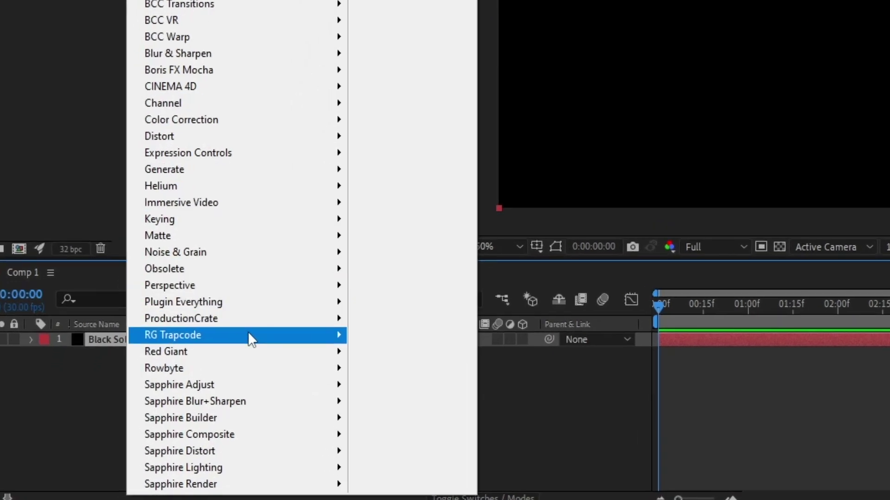
pyautogui.moveTo(248, 332)
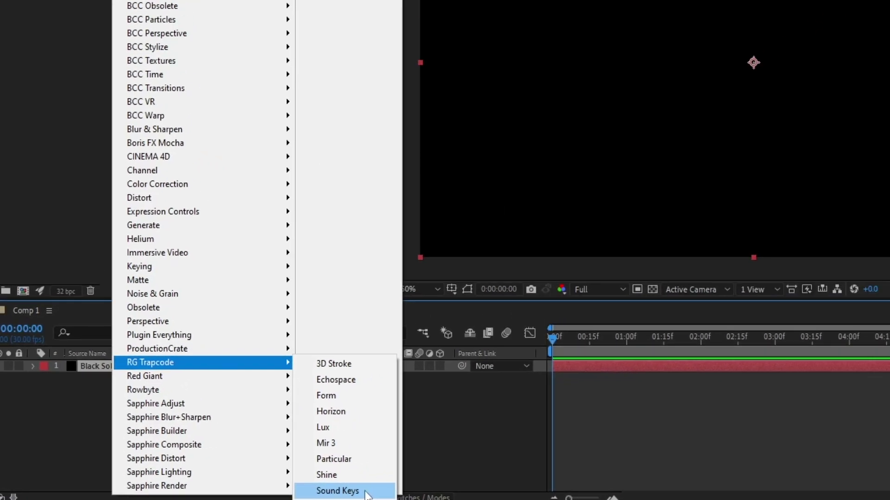
pyautogui.click(429, 492)
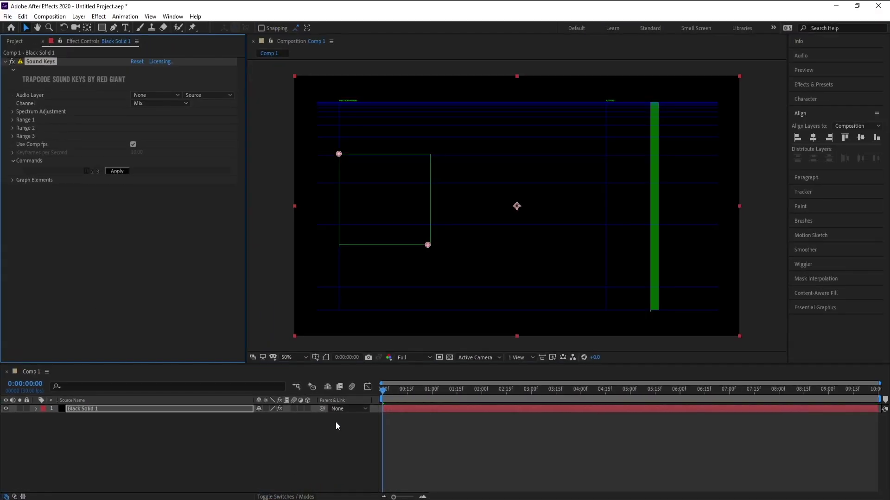
# Import the flute music mp3 and add it to the composition timeline as audio
pyautogui.click(7, 16)
pyautogui.click(179, 156)
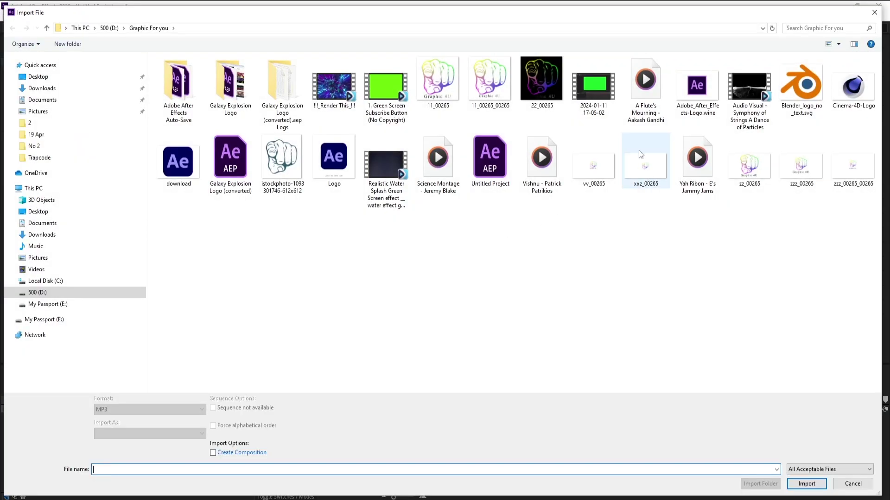
pyautogui.doubleClick(645, 86)
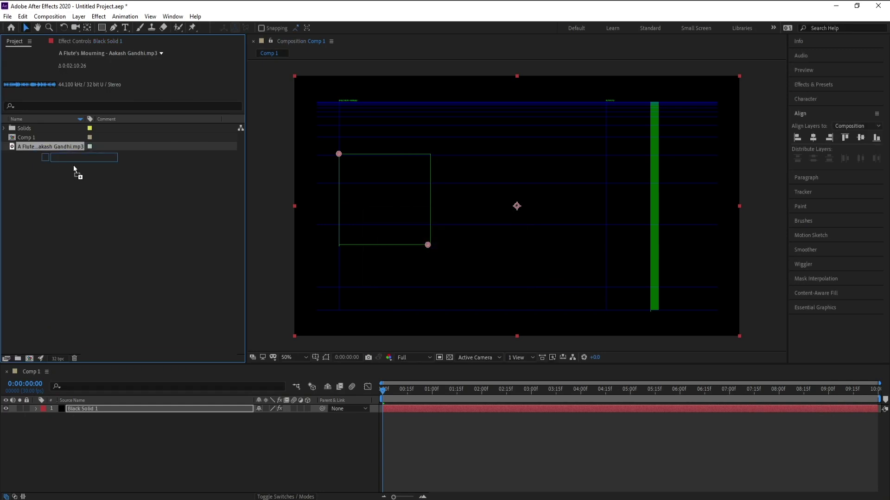
pyautogui.moveTo(74, 170); pyautogui.dragTo(201, 416)
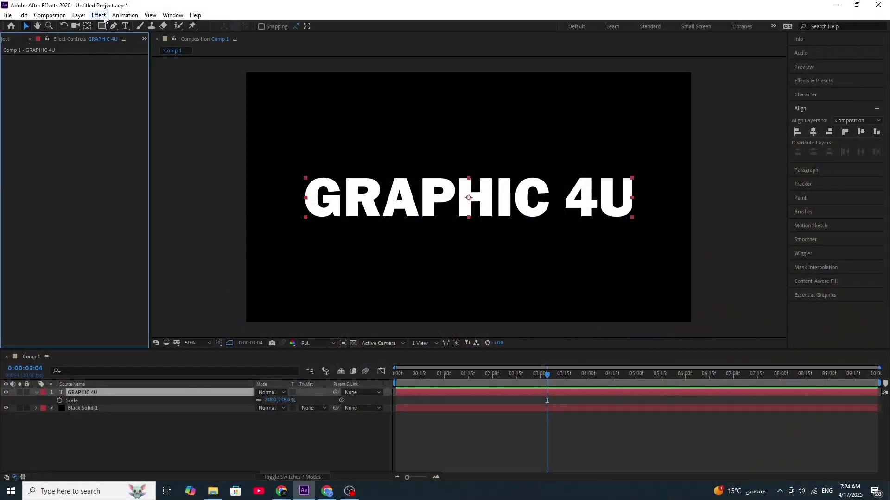
# Apply Trapcode Starglow to the GRAPHIC 4U text layer
pyautogui.click(104, 17)
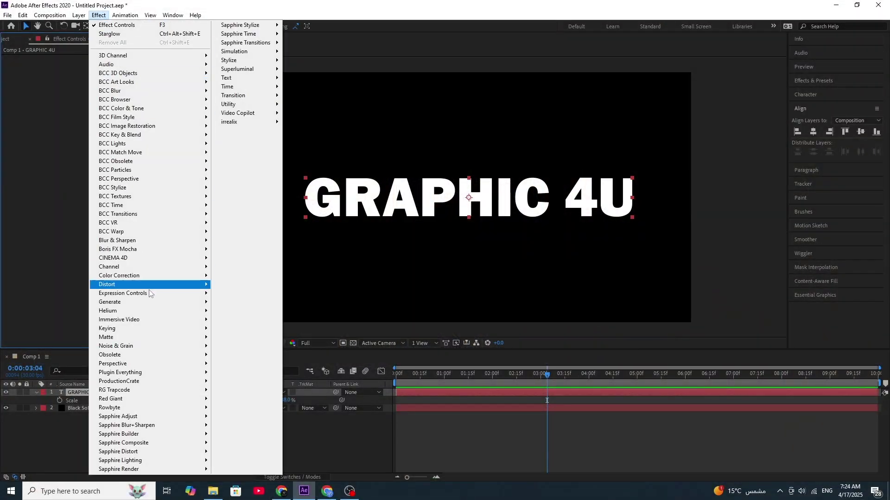
pyautogui.moveTo(139, 390)
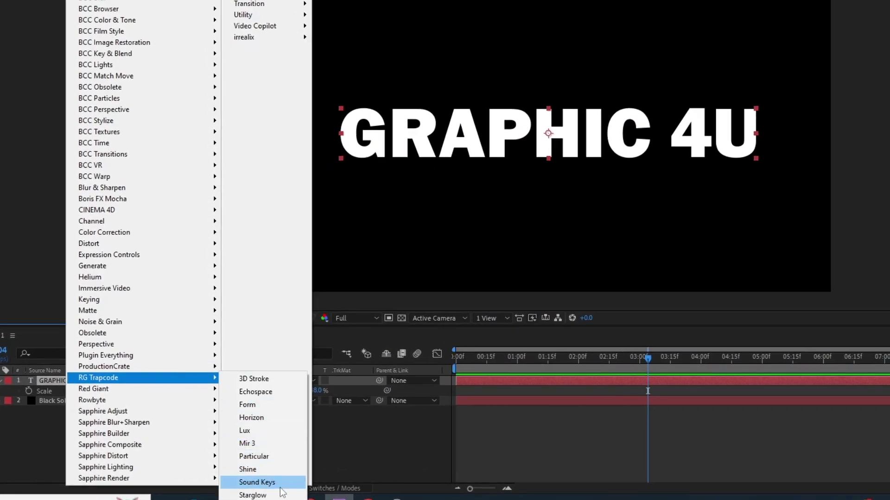
pyautogui.click(277, 496)
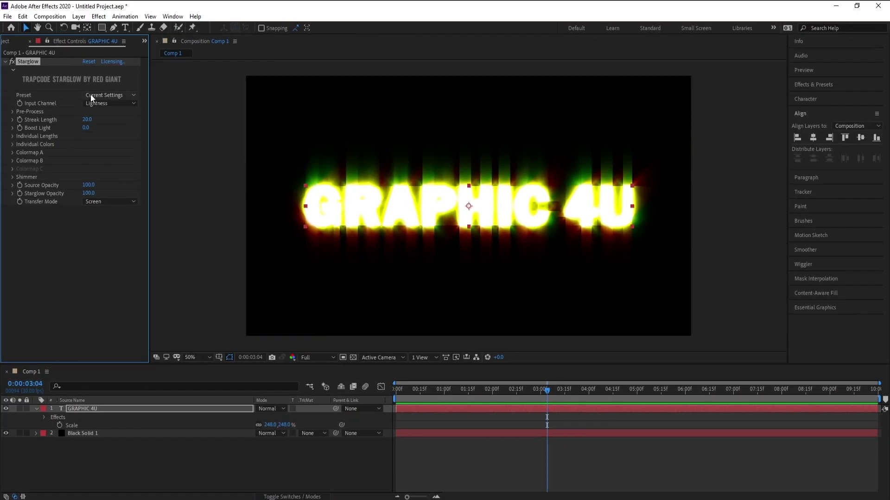
# Switch the Starglow preset to White V, then to Tri Prism
pyautogui.click(91, 96)
pyautogui.click(172, 107)
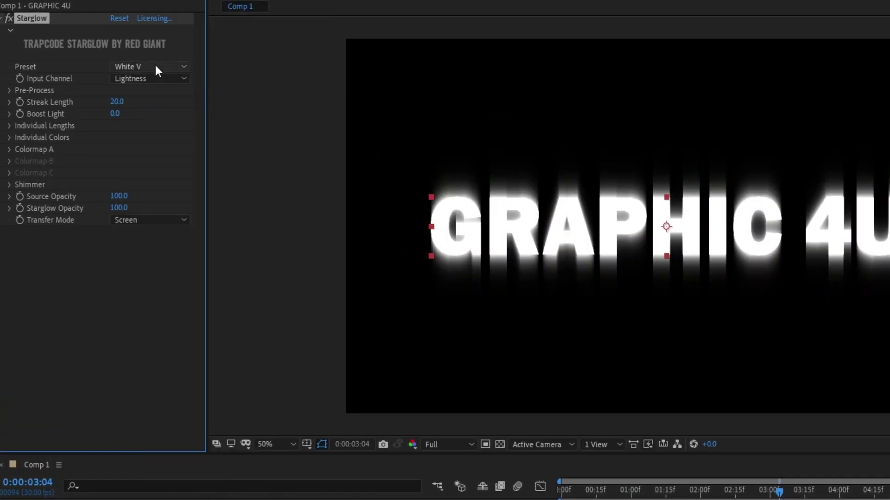
pyautogui.click(156, 69)
pyautogui.click(188, 242)
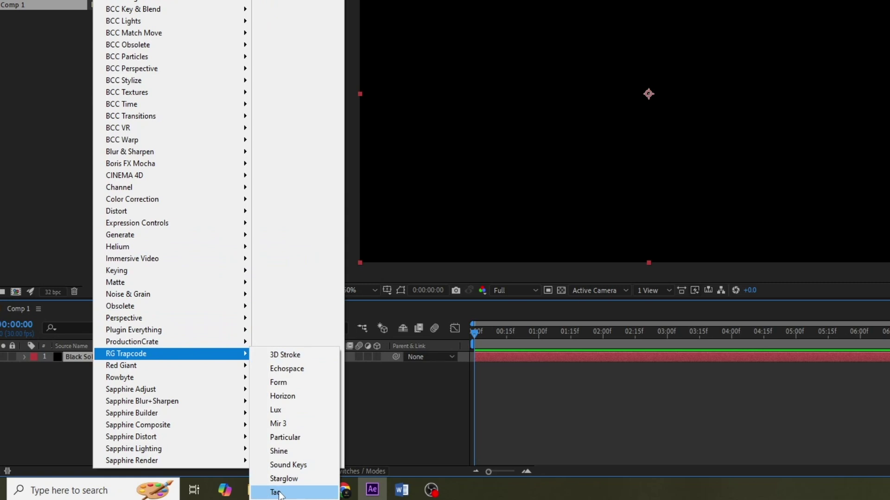
# Apply Trapcode Tao to Black Solid 1 and expand its Segment group in Effect Controls
pyautogui.click(277, 493)
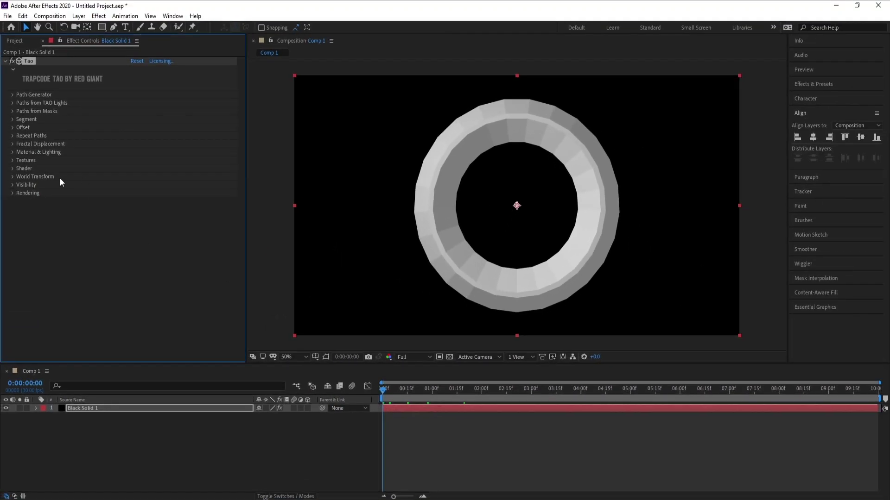
pyautogui.click(12, 118)
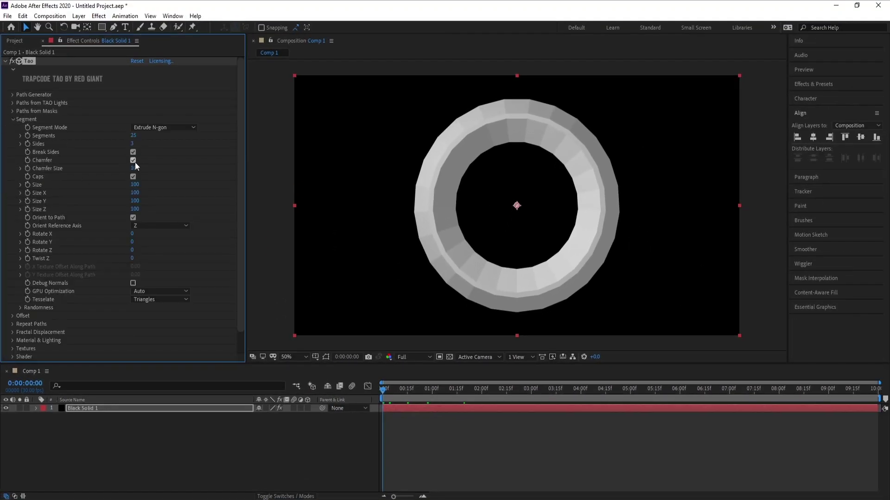